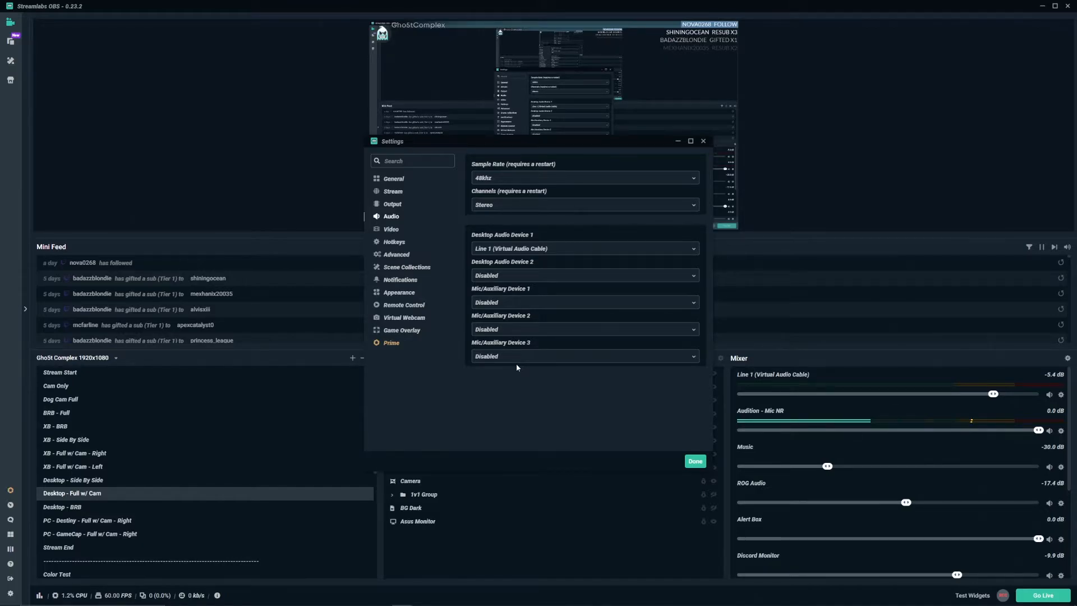
Step: Close the audio settings and review the Discord and ROG Audio sources in the Audio group of the Desktop - Full w/ Cam scene
{"action": "left_click", "coordinate": [695, 462]}
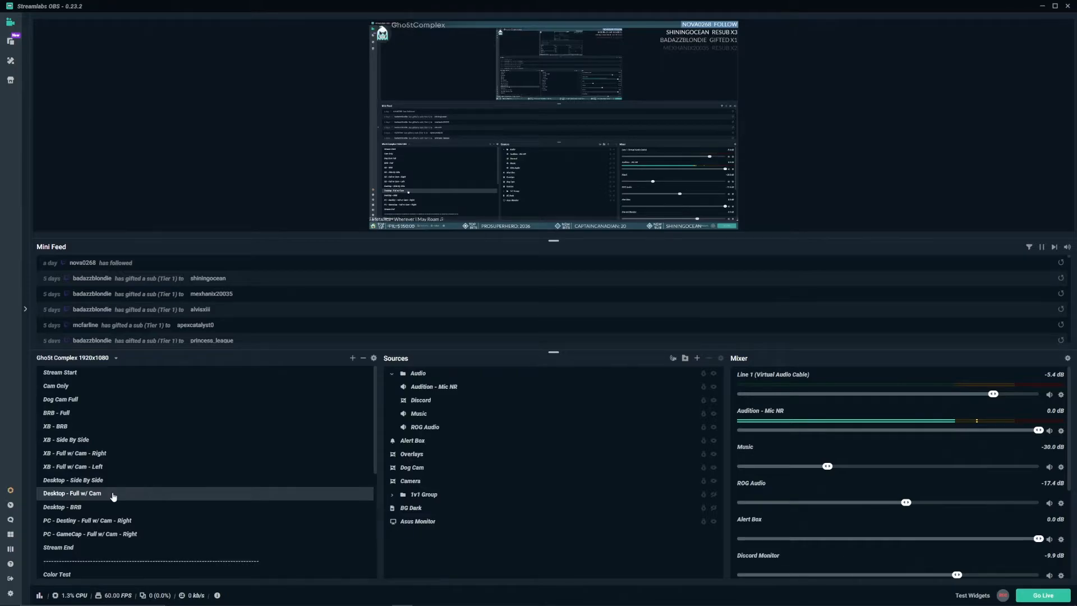
{"action": "left_click", "coordinate": [436, 375]}
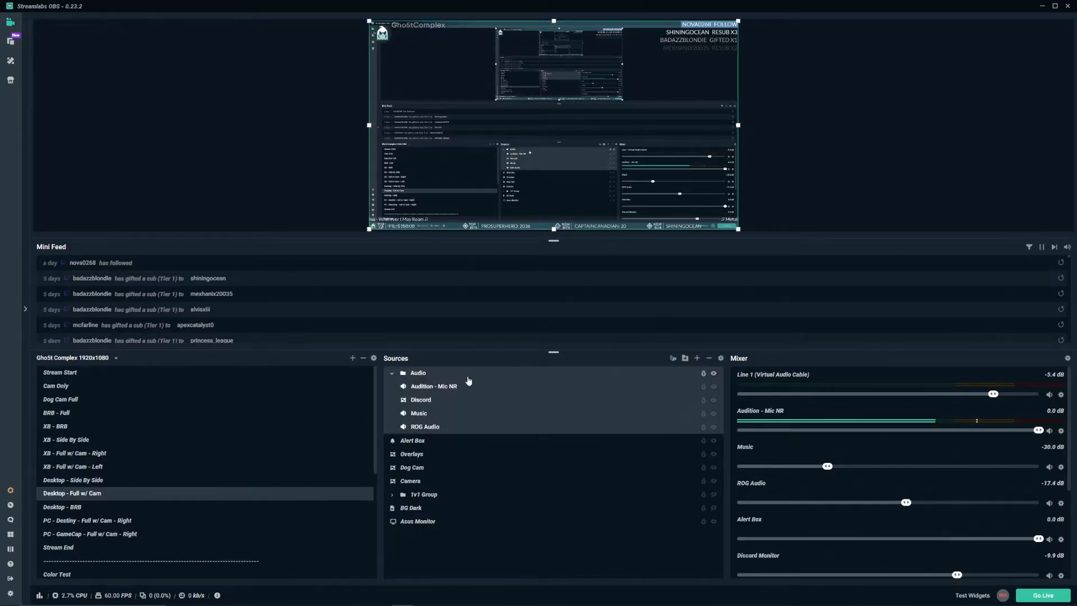
{"action": "left_click", "coordinate": [447, 403]}
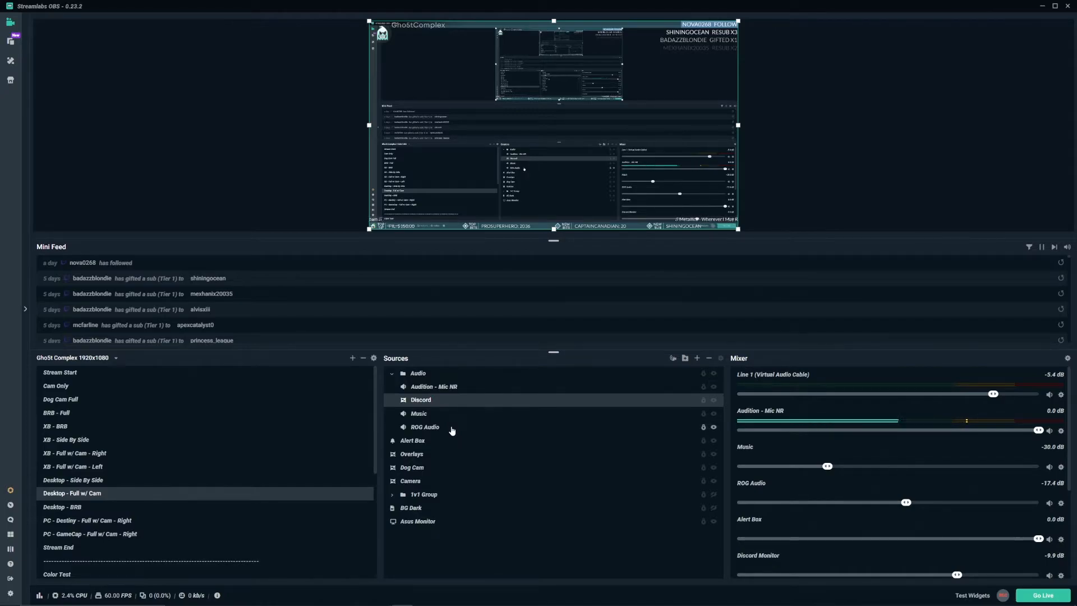
{"action": "left_click", "coordinate": [452, 429]}
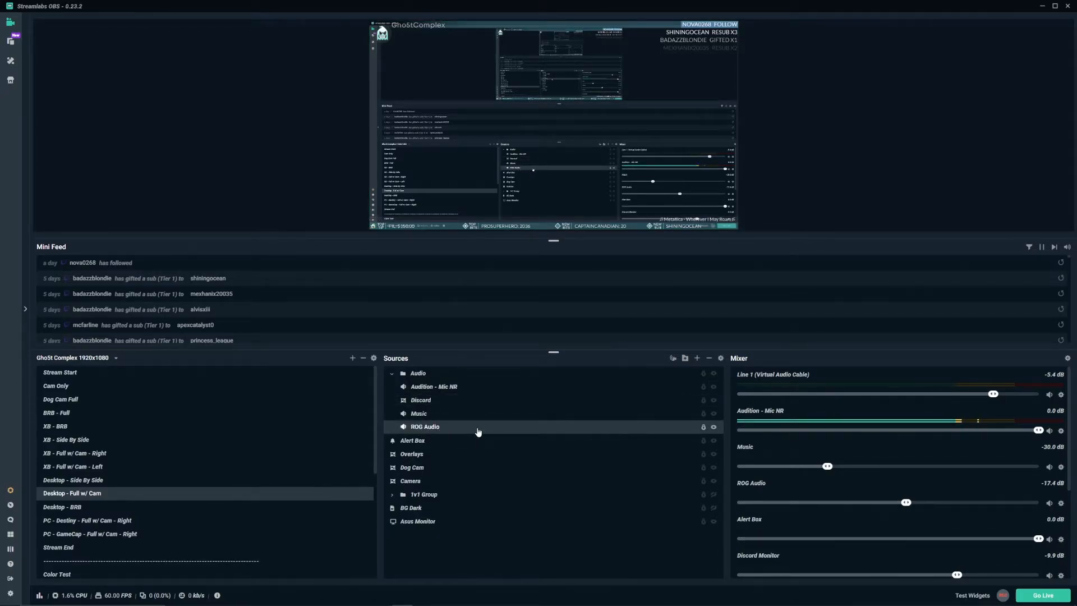
Step: Check the capture devices assigned to the Audition - Mic NR, Music and ROG Audio sources in their properties
{"action": "right_click", "coordinate": [464, 387]}
{"action": "left_click", "coordinate": [490, 321]}
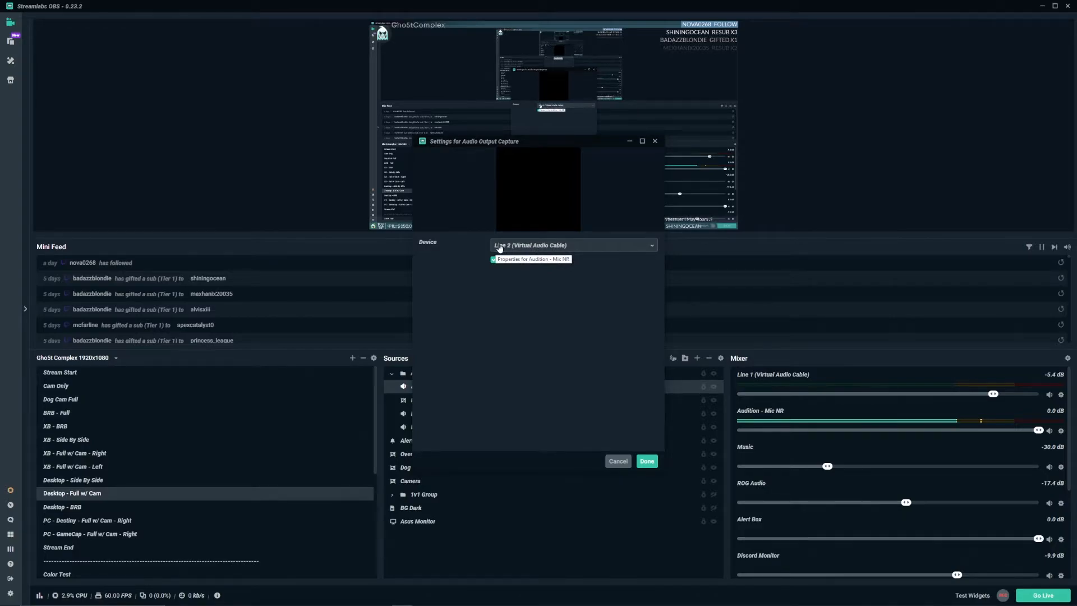
{"action": "left_click", "coordinate": [619, 462]}
{"action": "right_click", "coordinate": [449, 413]}
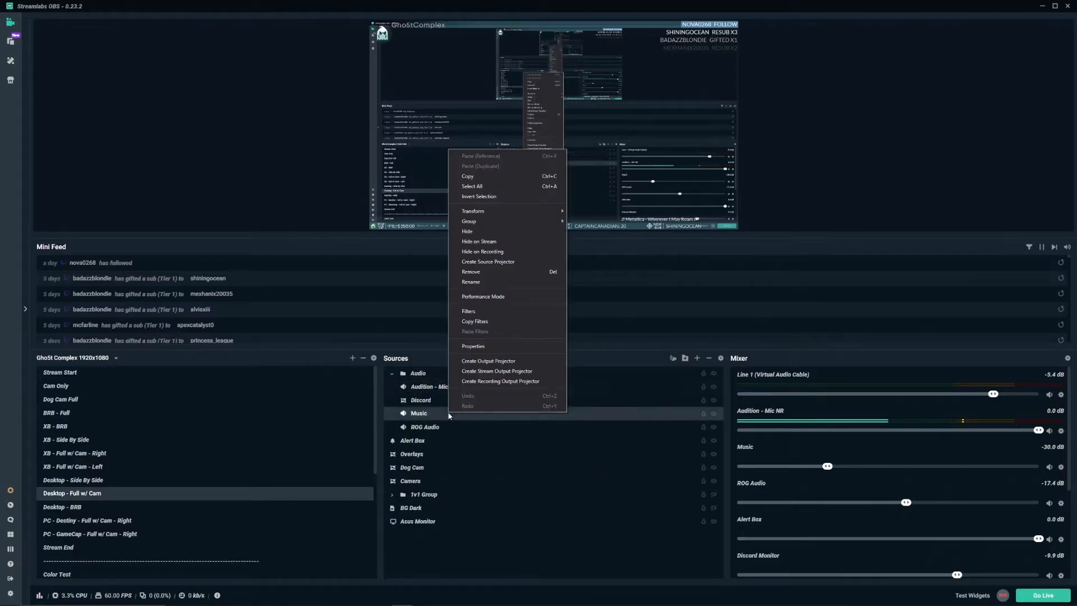
{"action": "left_click", "coordinate": [486, 345]}
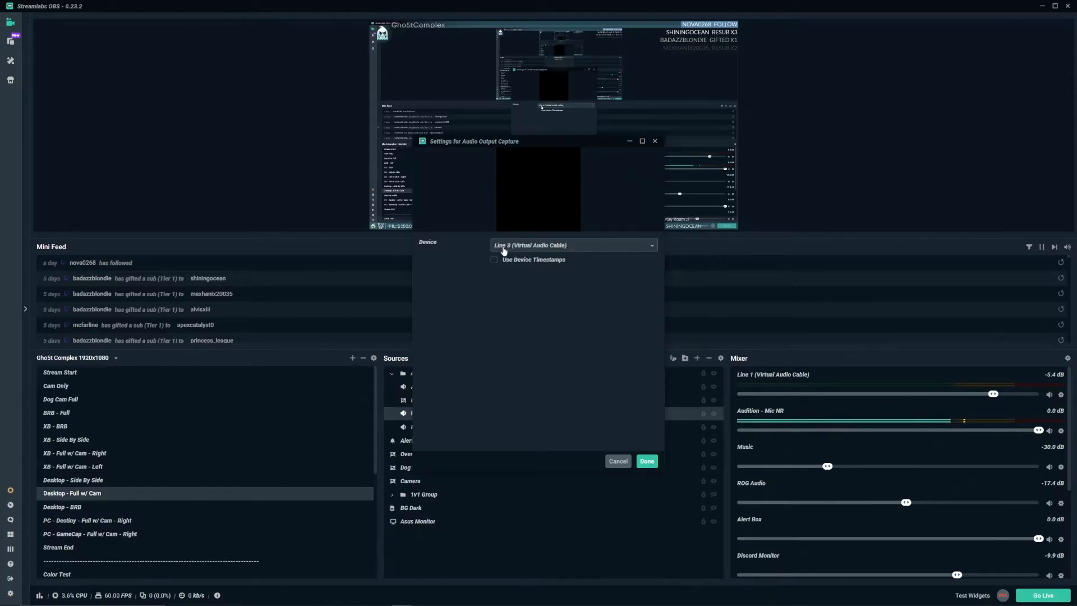
{"action": "left_click", "coordinate": [647, 462]}
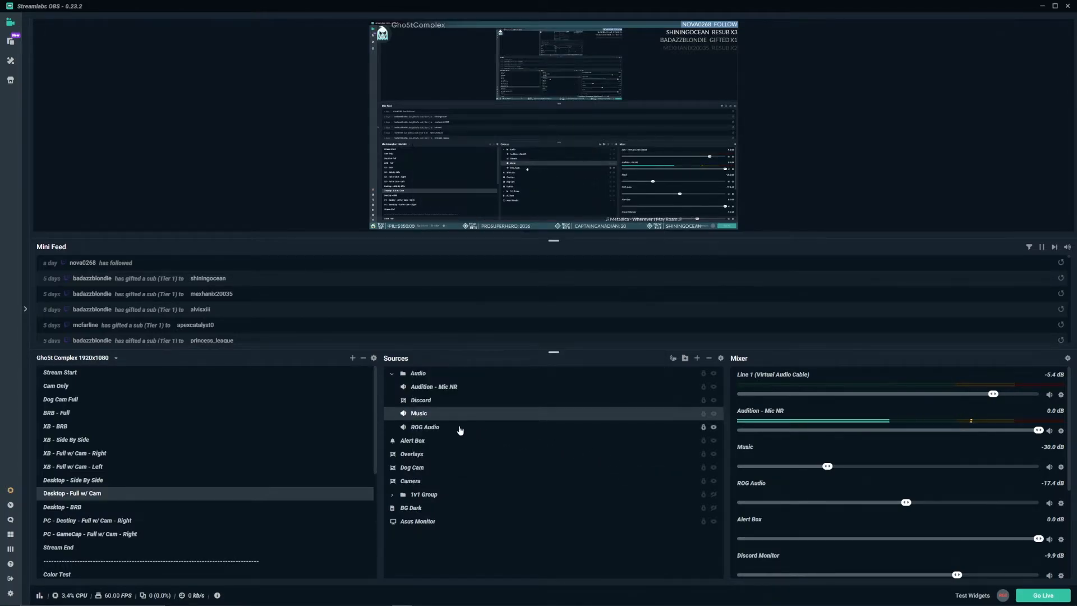
{"action": "right_click", "coordinate": [459, 427]}
{"action": "left_click", "coordinate": [488, 363]}
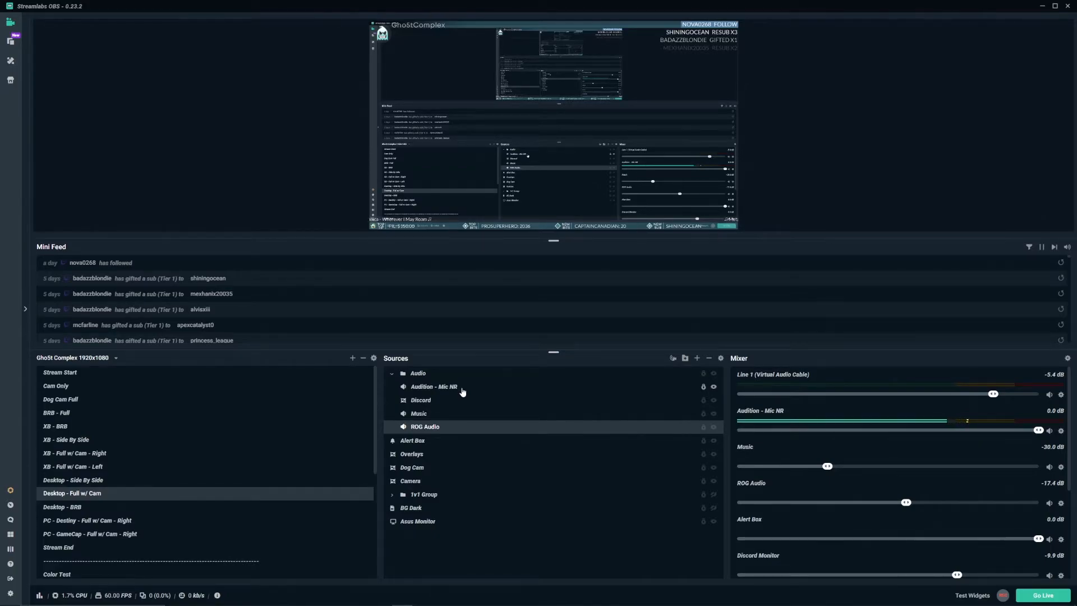
Step: Switch to the Desktop - BRB scene and review its audio sources and full list of mixer channels
{"action": "left_click", "coordinate": [80, 508]}
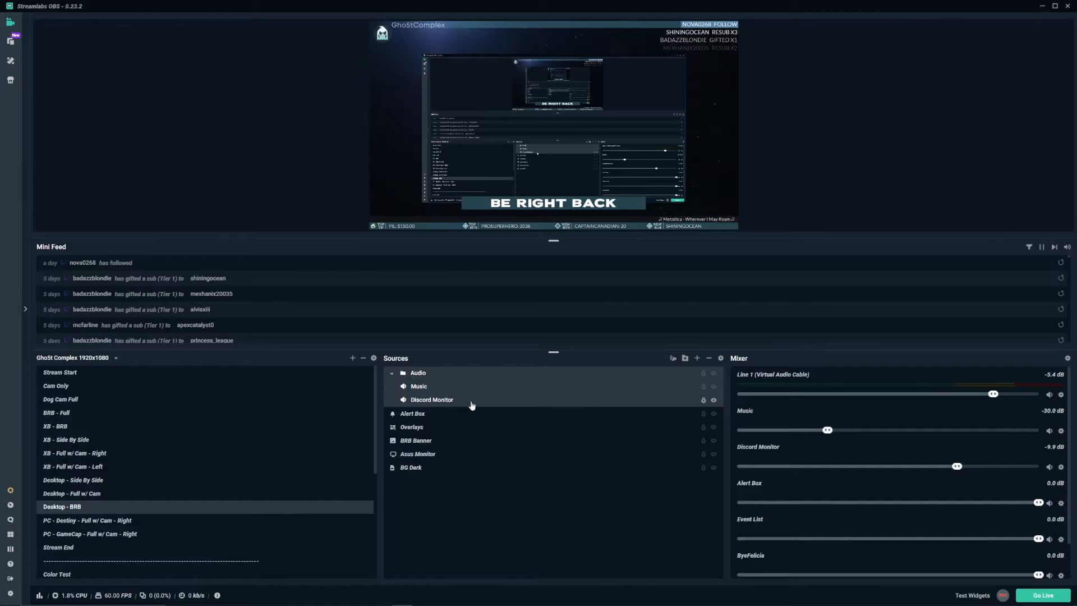
{"action": "scroll", "coordinate": [827, 464], "scroll_direction": "down", "scroll_amount": 2}
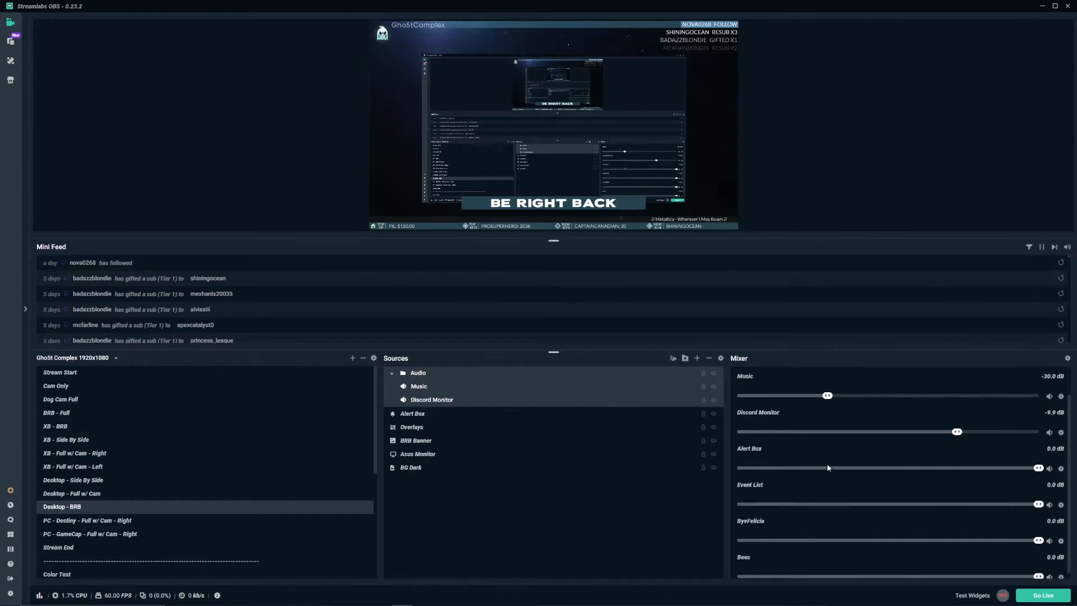
{"action": "scroll", "coordinate": [823, 520], "scroll_direction": "up", "scroll_amount": 2}
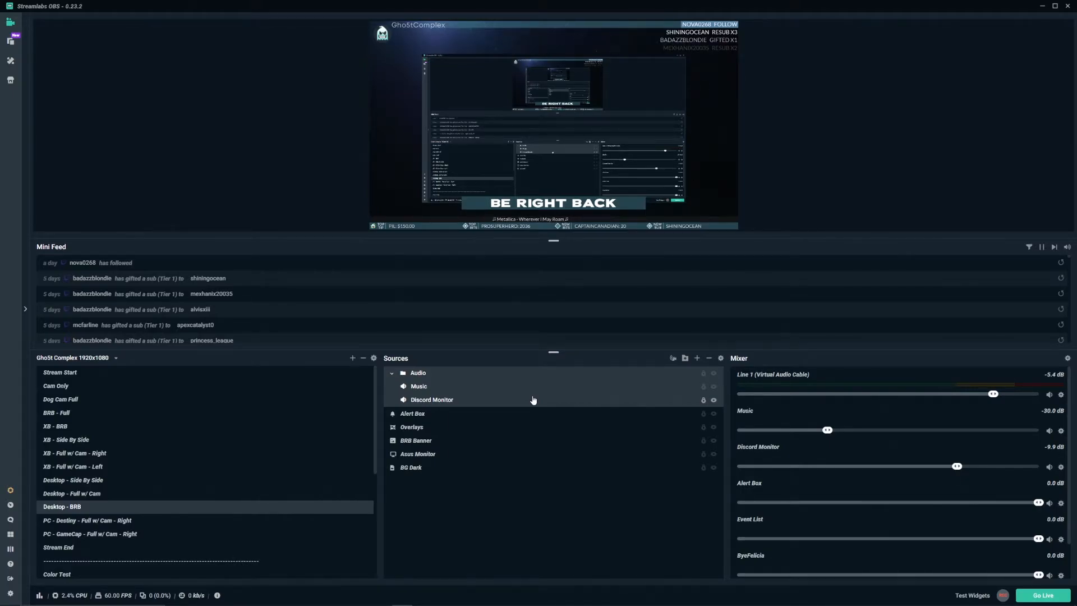
Step: Switch to the Discord scene and check the capture device of the Discord Monitor source
{"action": "scroll", "coordinate": [212, 507], "scroll_direction": "down", "scroll_amount": 5}
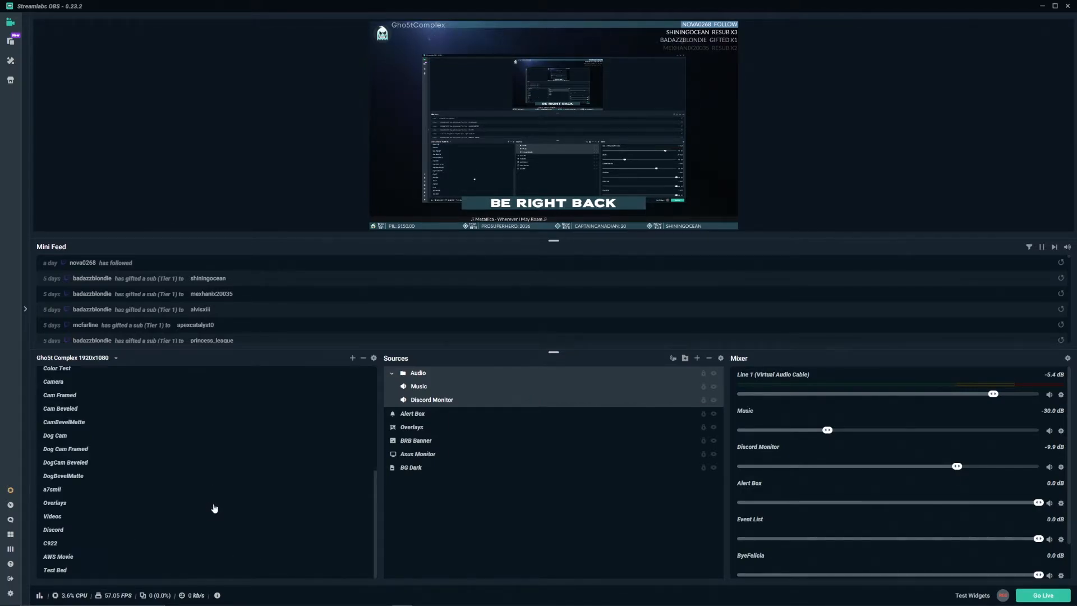
{"action": "left_click", "coordinate": [83, 531]}
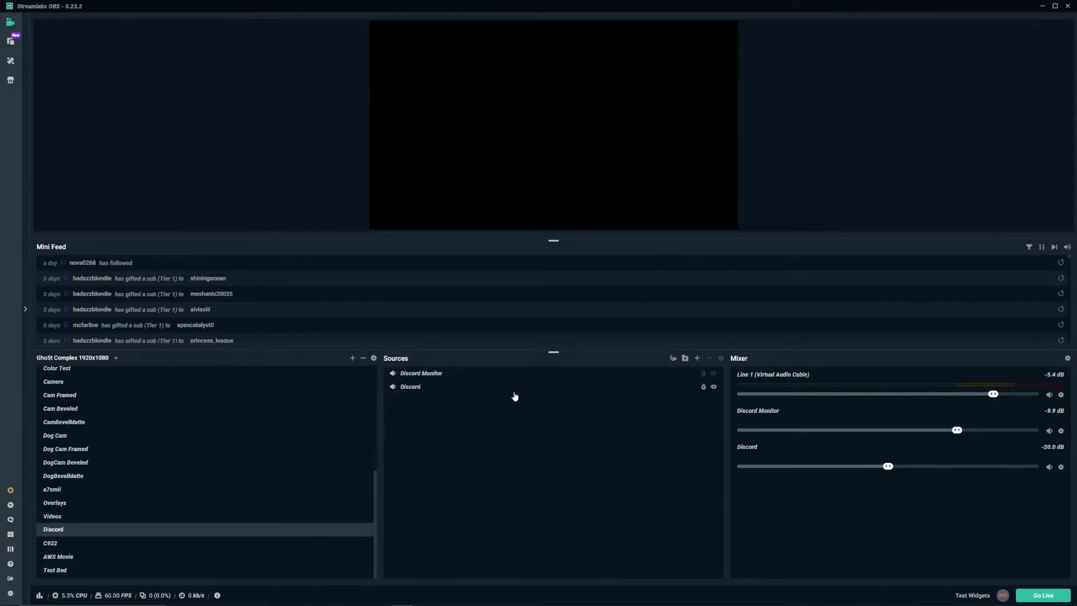
{"action": "left_click", "coordinate": [466, 378]}
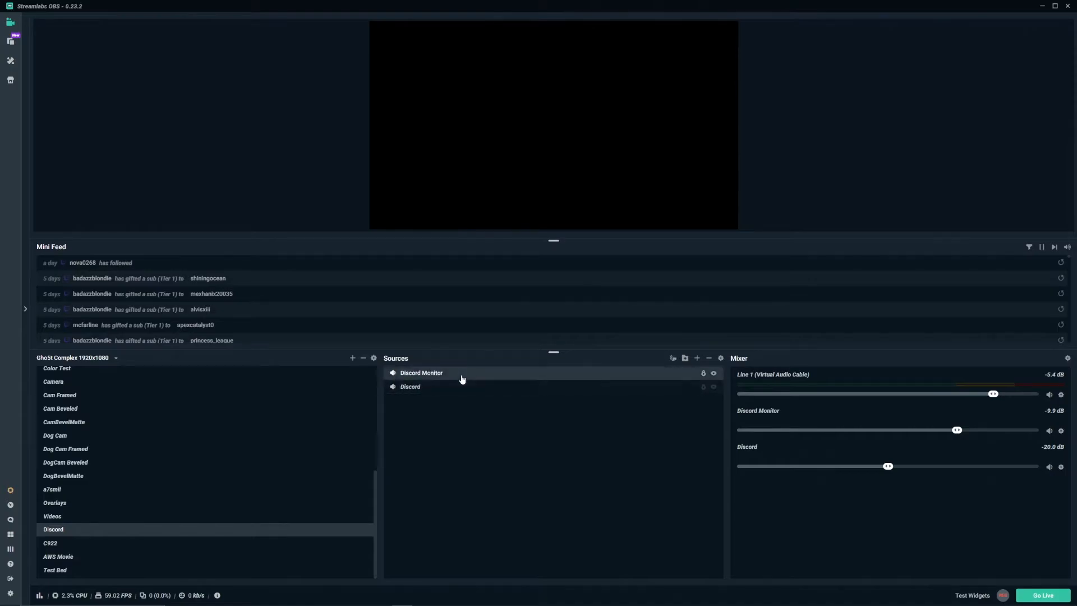
{"action": "right_click", "coordinate": [462, 378]}
{"action": "left_click", "coordinate": [486, 309]}
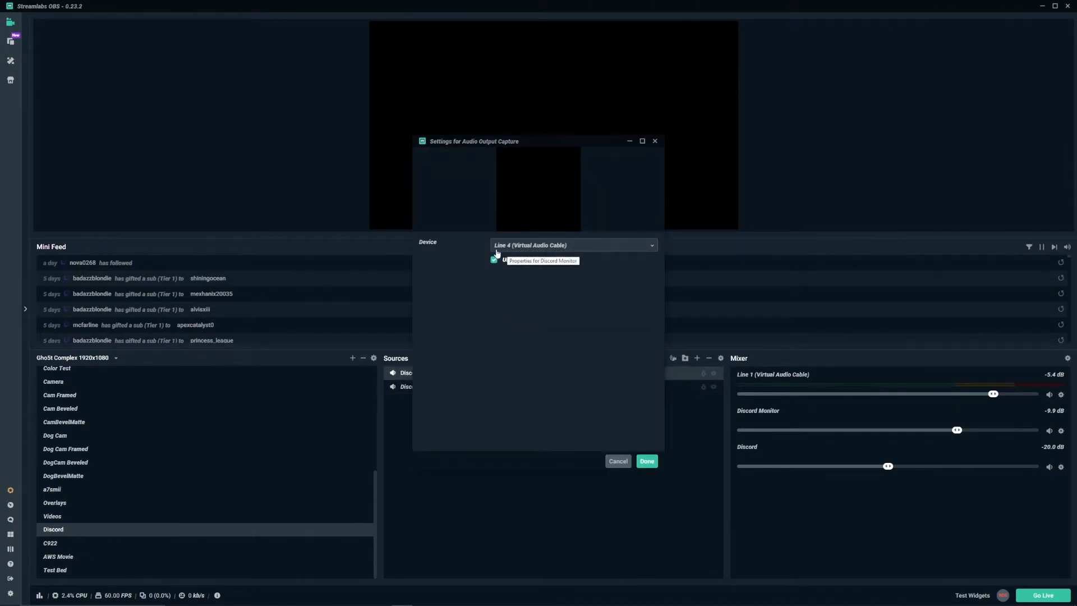
{"action": "left_click", "coordinate": [626, 461]}
Step: Check the capture device of the Discord source and open the advanced audio settings for the Discord scene
{"action": "right_click", "coordinate": [469, 387]}
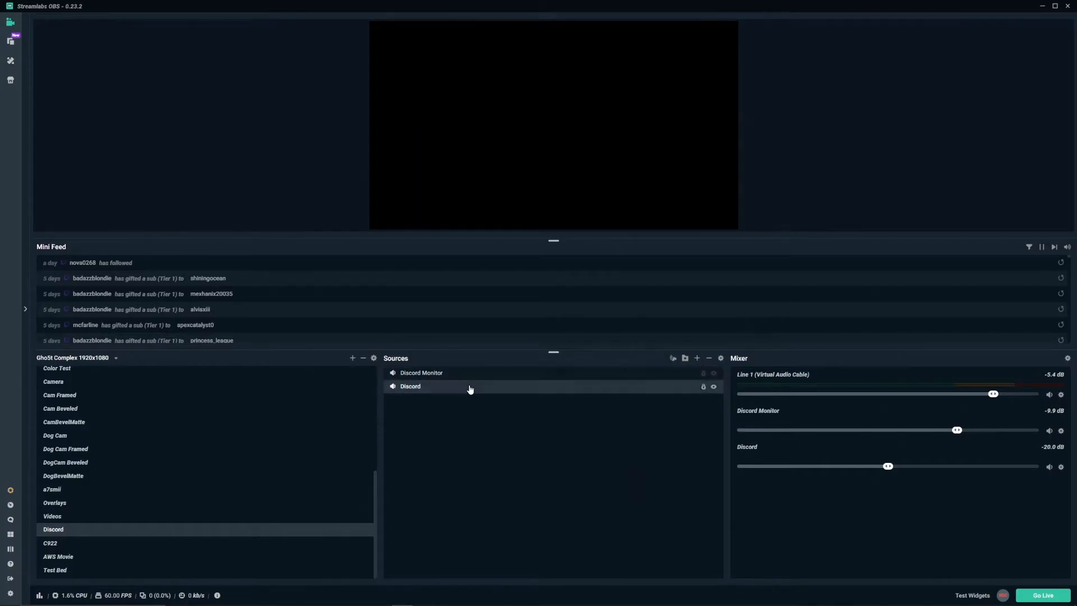
{"action": "left_click", "coordinate": [499, 318]}
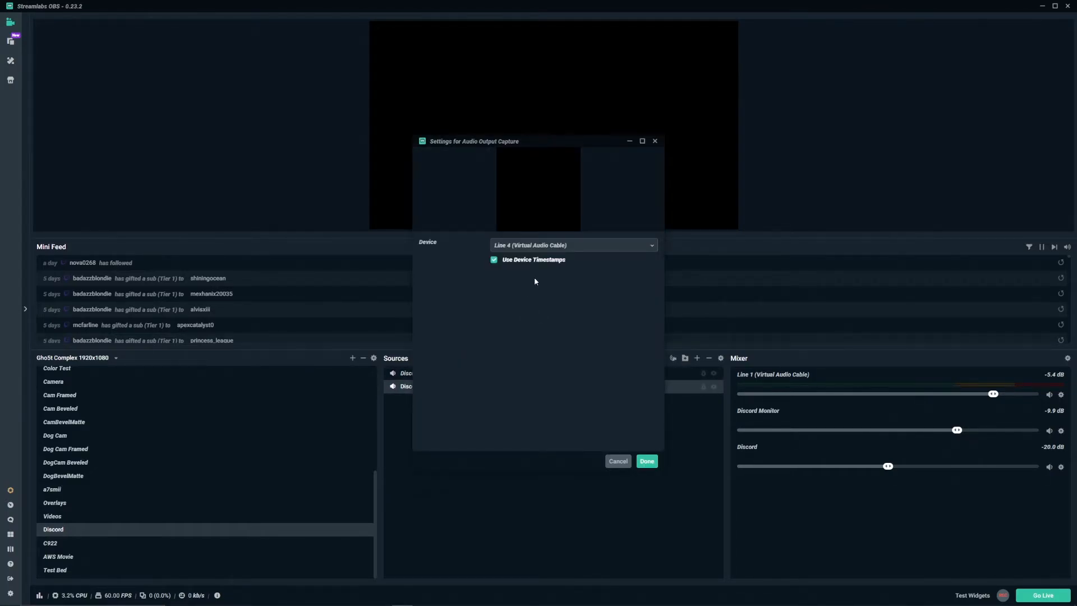
{"action": "left_click", "coordinate": [622, 462]}
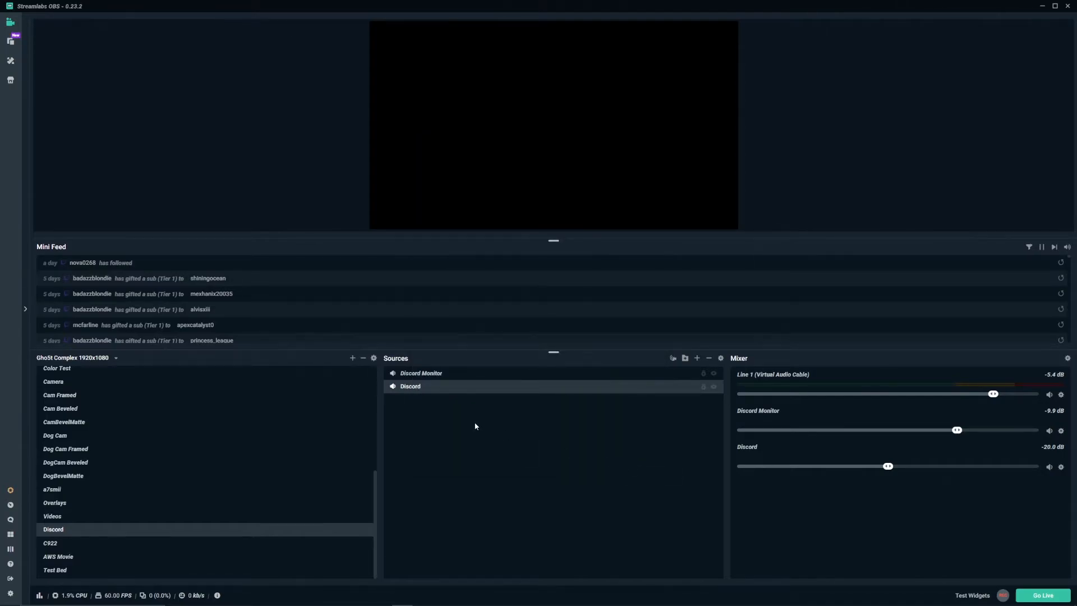
{"action": "left_click", "coordinate": [1069, 359]}
Step: Return to the Desktop - Full w/ Cam scene and review its nested Discord source along with the mixer channels
{"action": "scroll", "coordinate": [254, 423], "scroll_direction": "up", "scroll_amount": 4}
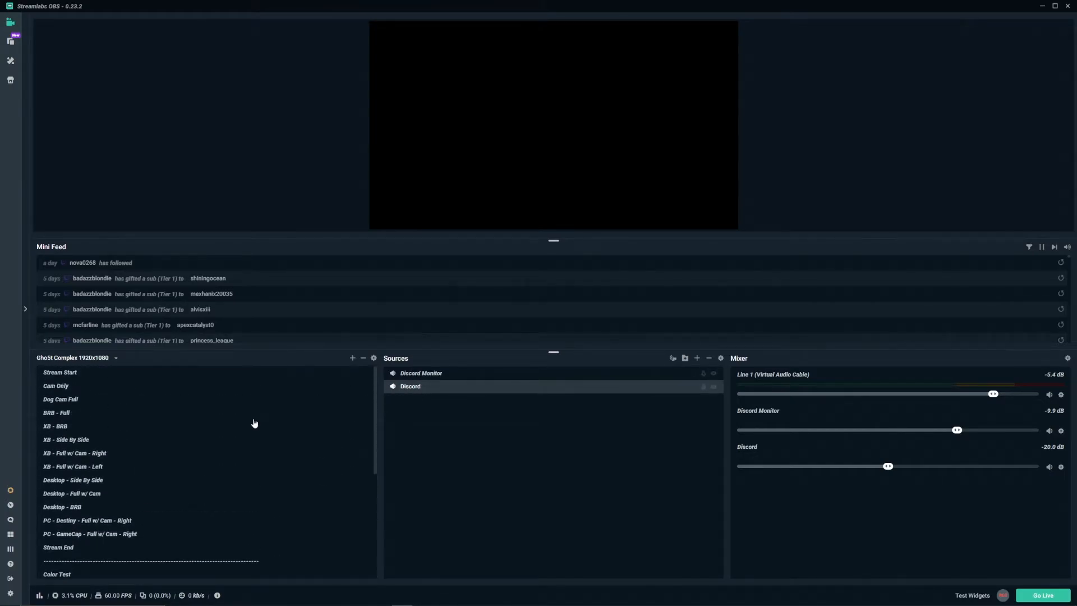
{"action": "left_click", "coordinate": [114, 496]}
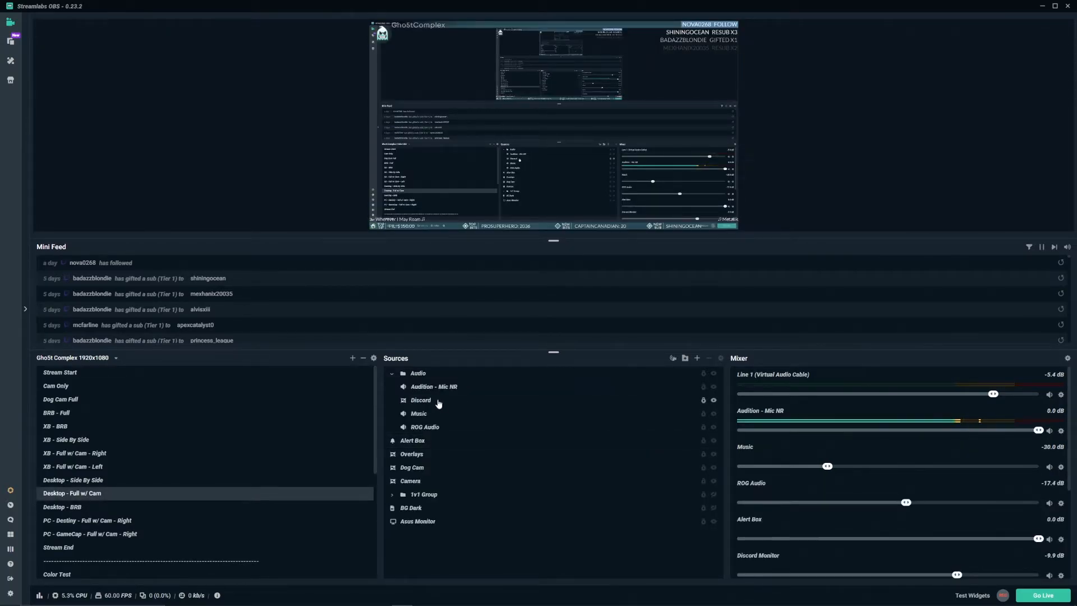
{"action": "left_click", "coordinate": [440, 401]}
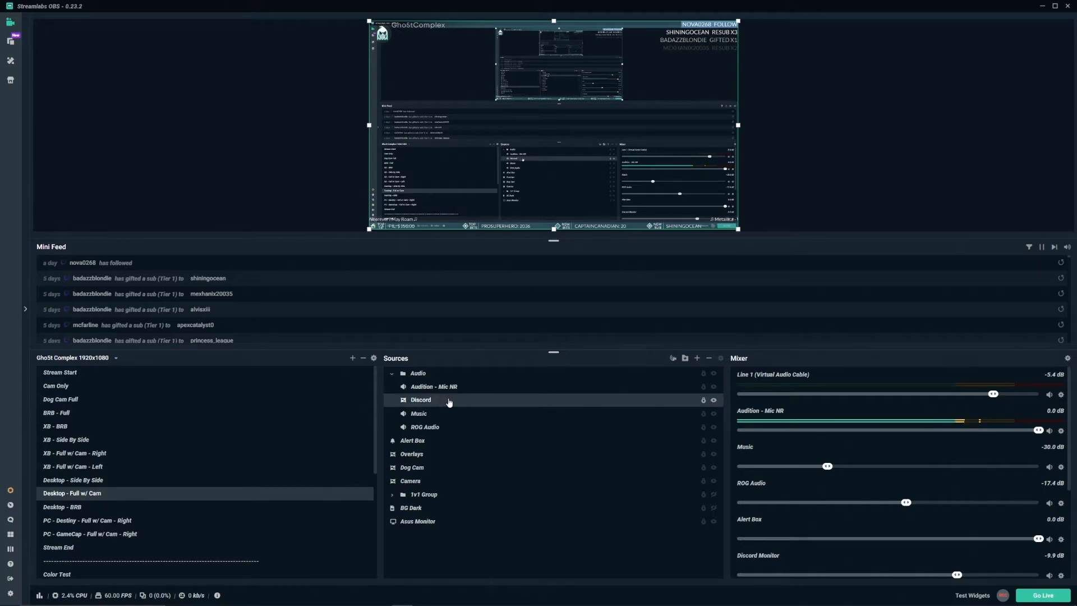
{"action": "scroll", "coordinate": [797, 445], "scroll_direction": "down", "scroll_amount": 3}
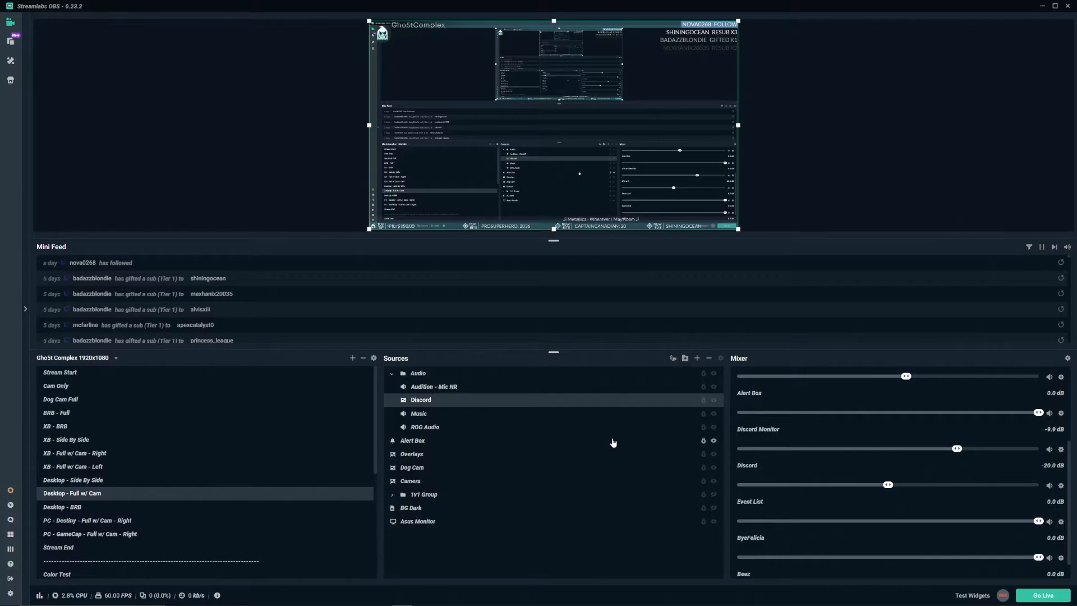
{"action": "scroll", "coordinate": [817, 440], "scroll_direction": "up", "scroll_amount": 3}
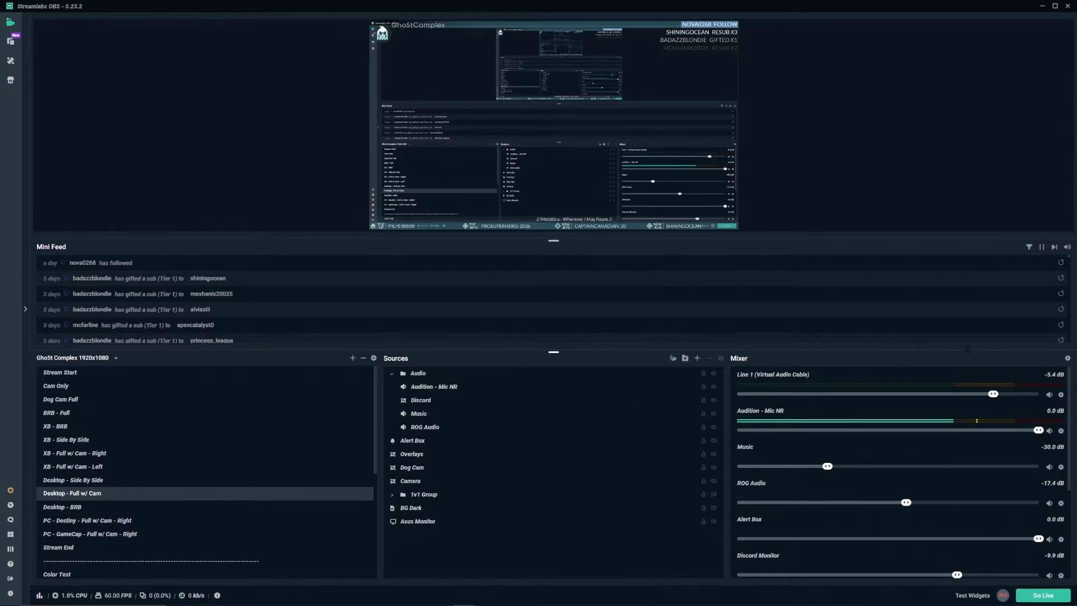
Step: Open the advanced audio settings and enlarge and reposition the window to review the monitoring modes and track assignments of all sources
{"action": "left_click", "coordinate": [1067, 359]}
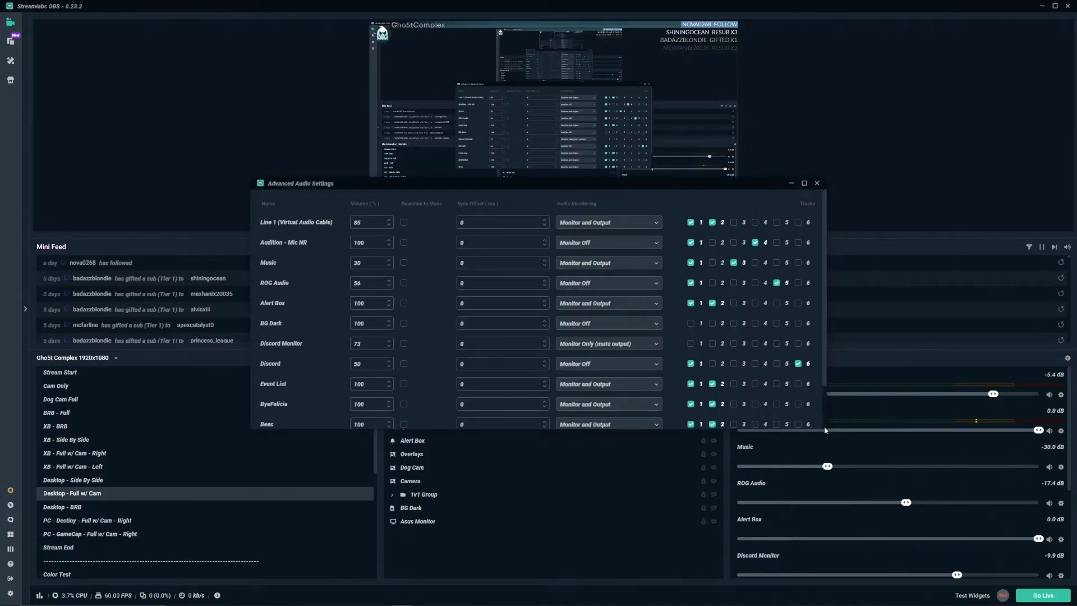
{"action": "left_click_drag", "start_coordinate": [826, 428], "coordinate": [857, 504]}
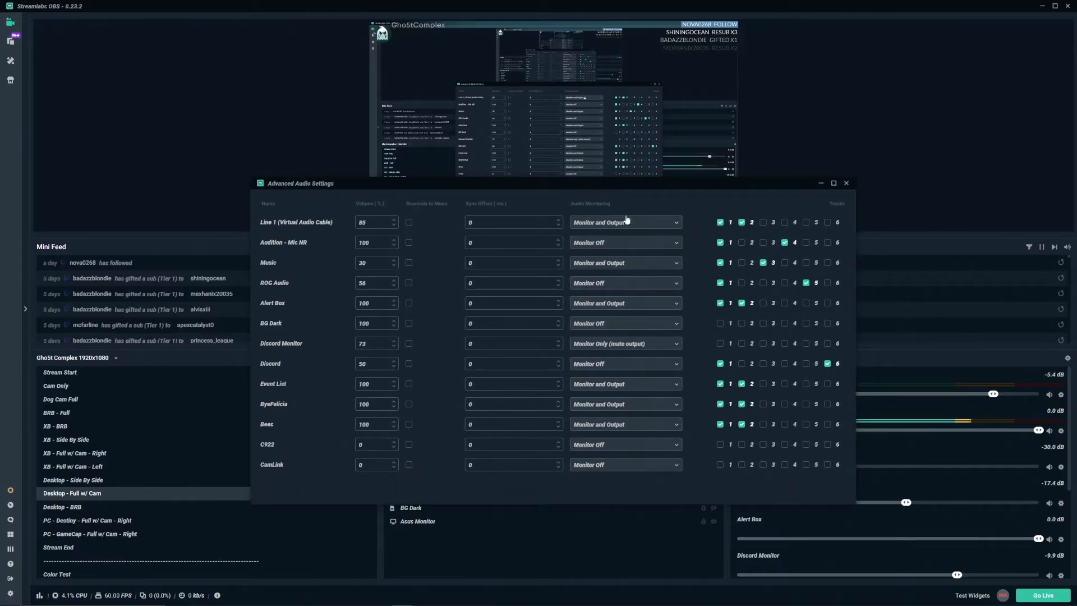
{"action": "left_click_drag", "start_coordinate": [608, 188], "coordinate": [590, 130]}
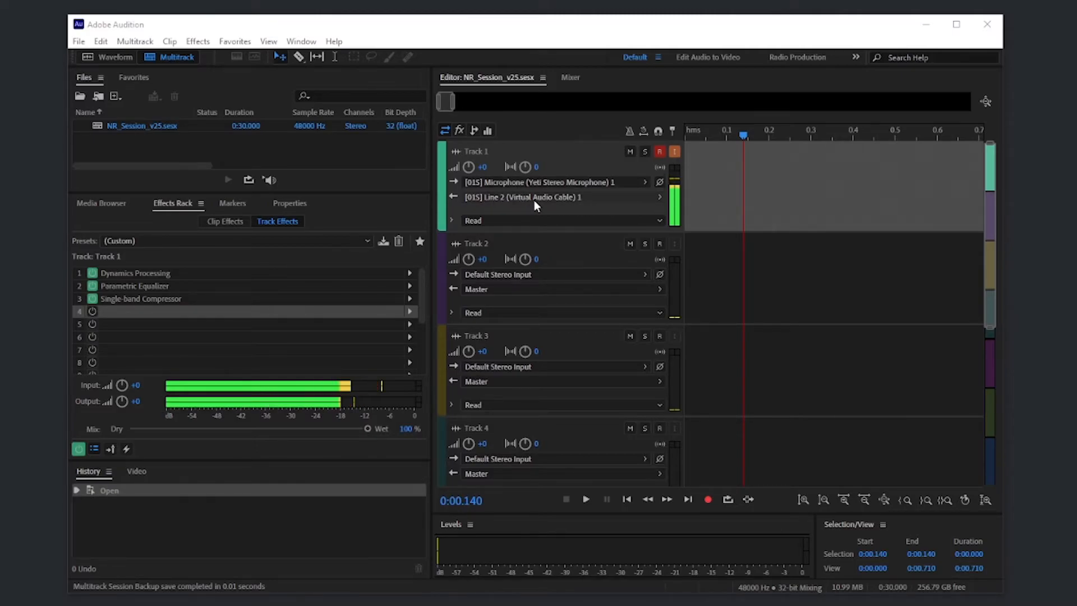
Step: In Adobe Audition, go through Track 1's Dynamics Processing, Parametric Equalizer and Single-band Compressor effects in the effects rack
{"action": "left_click", "coordinate": [191, 275]}
{"action": "left_click", "coordinate": [227, 285]}
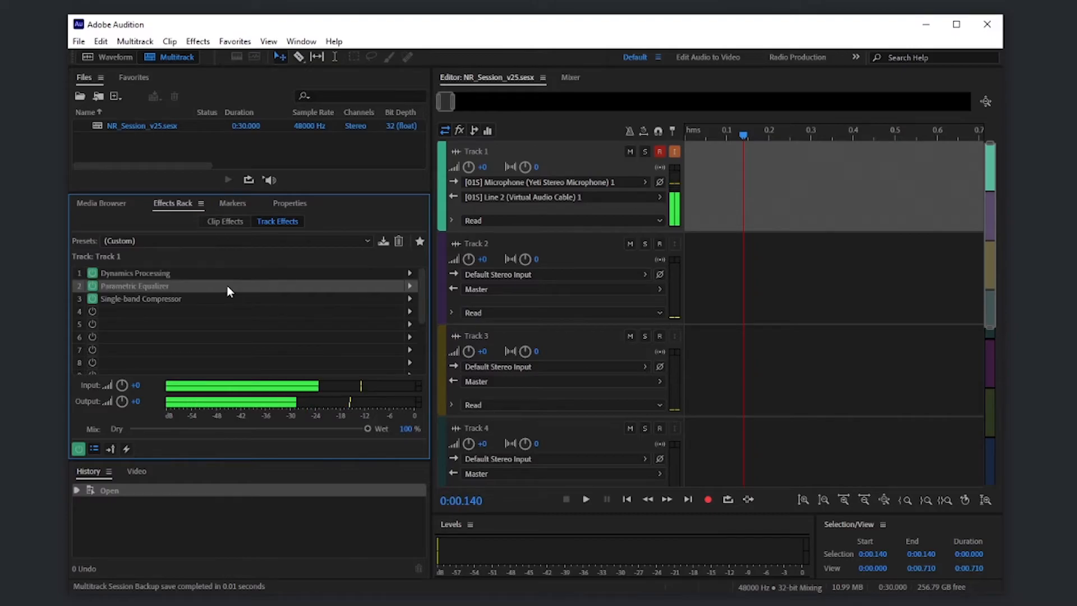
{"action": "left_click", "coordinate": [224, 301]}
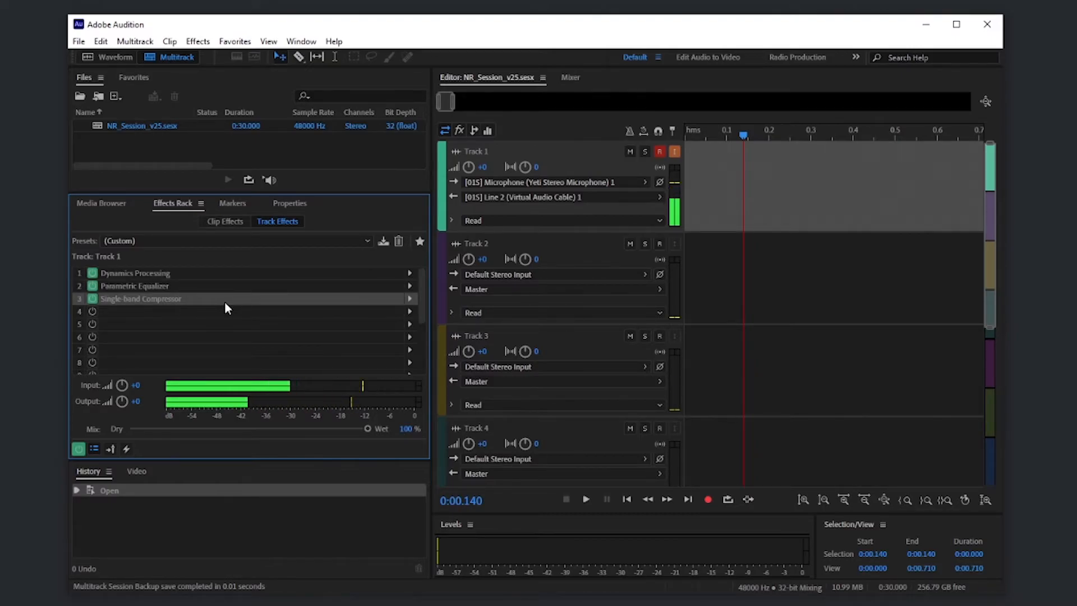
Step: Browse the Noise Reduction / Restoration effects available for empty slot 4 of Track 1's effects rack
{"action": "left_click", "coordinate": [411, 312]}
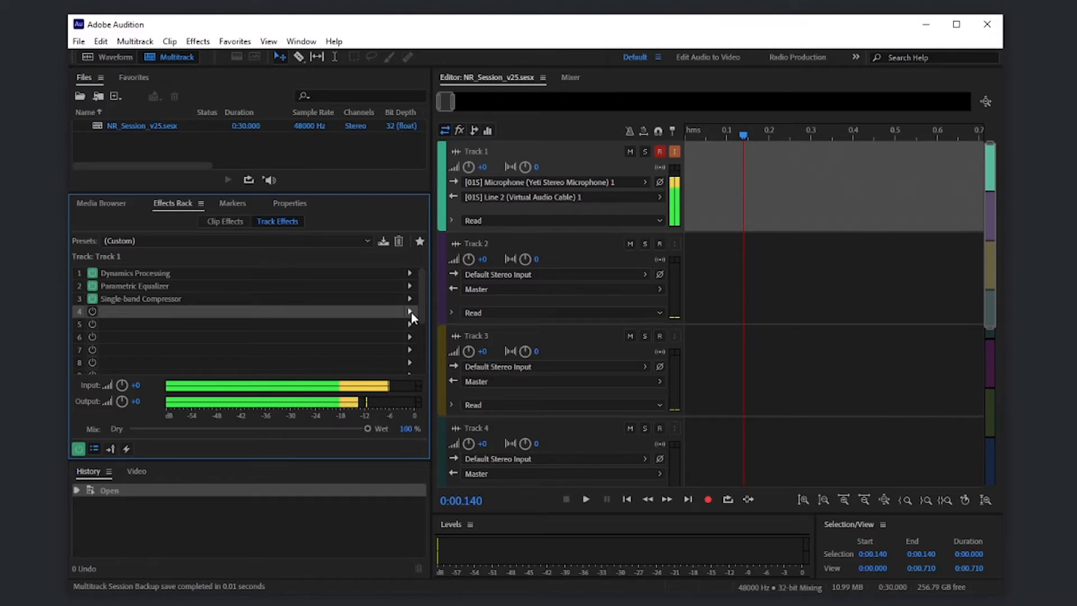
{"action": "left_click", "coordinate": [412, 312]}
{"action": "mouse_move", "coordinate": [561, 421]}
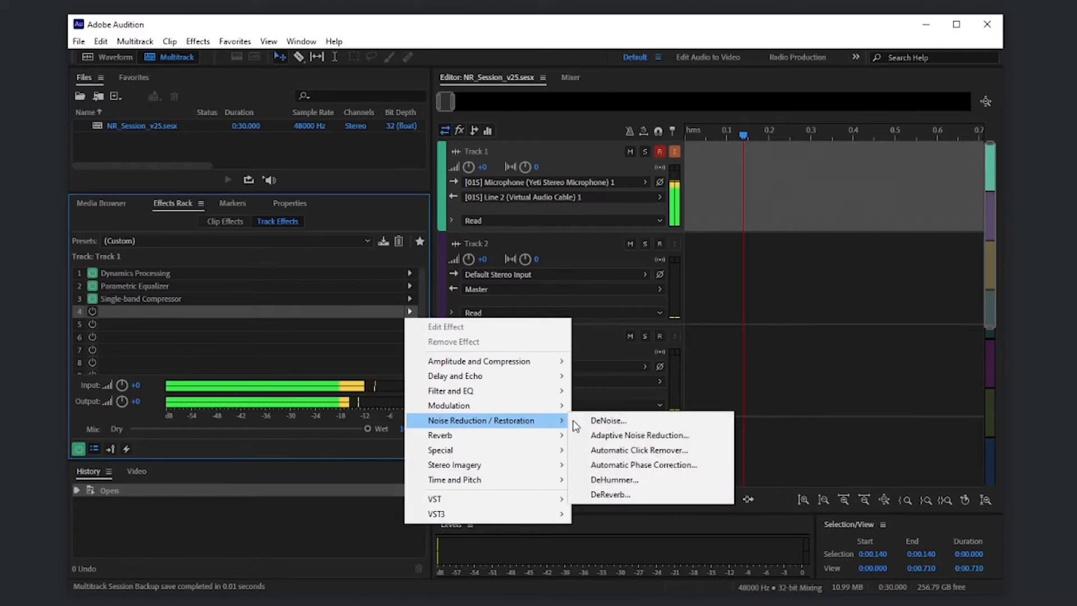